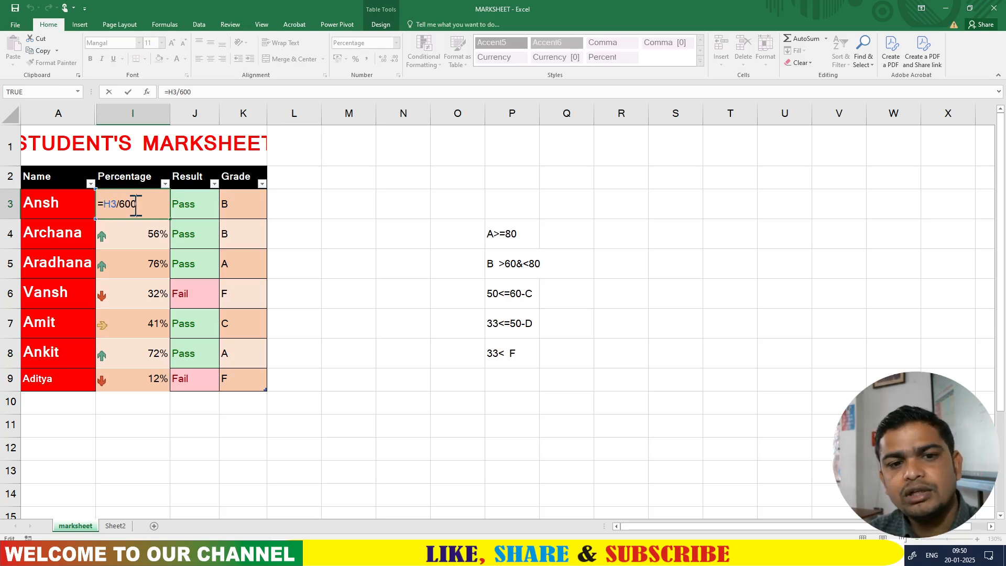
- Commit the =H3/600 percentage formula in I3 and open K3's nested IF grade formula for editing
key(Return)
click(145, 205)
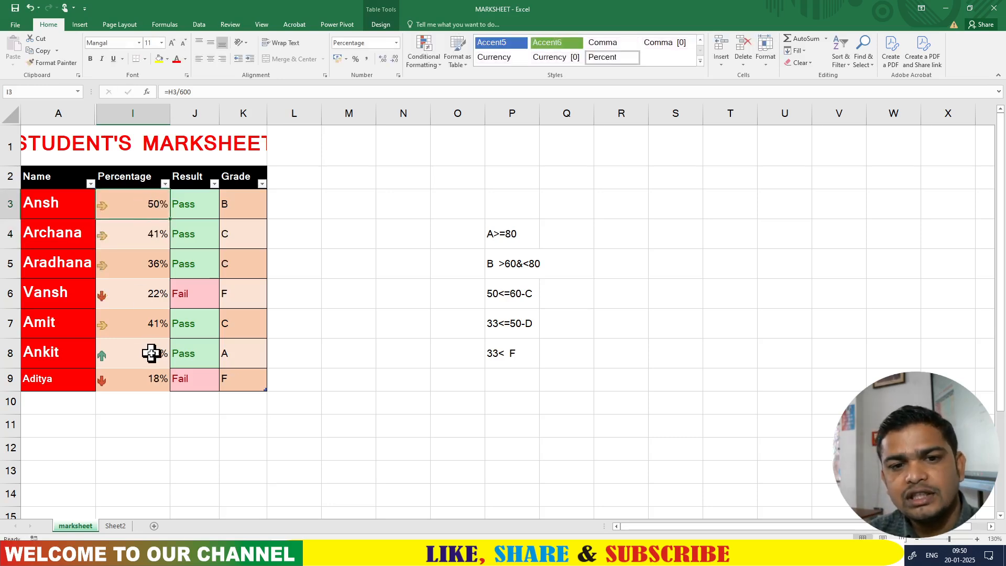
click(239, 206)
double_click(239, 206)
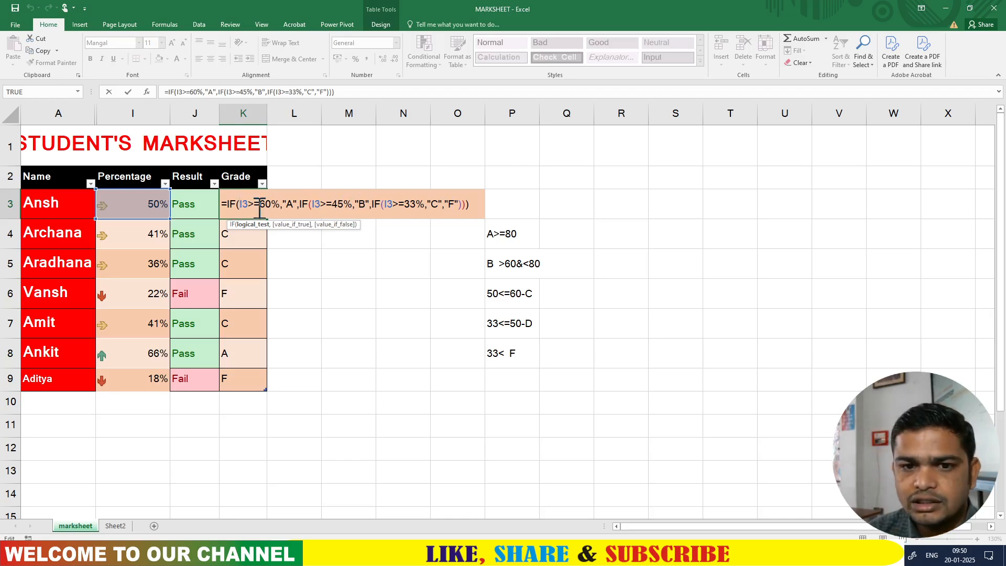
click(236, 205)
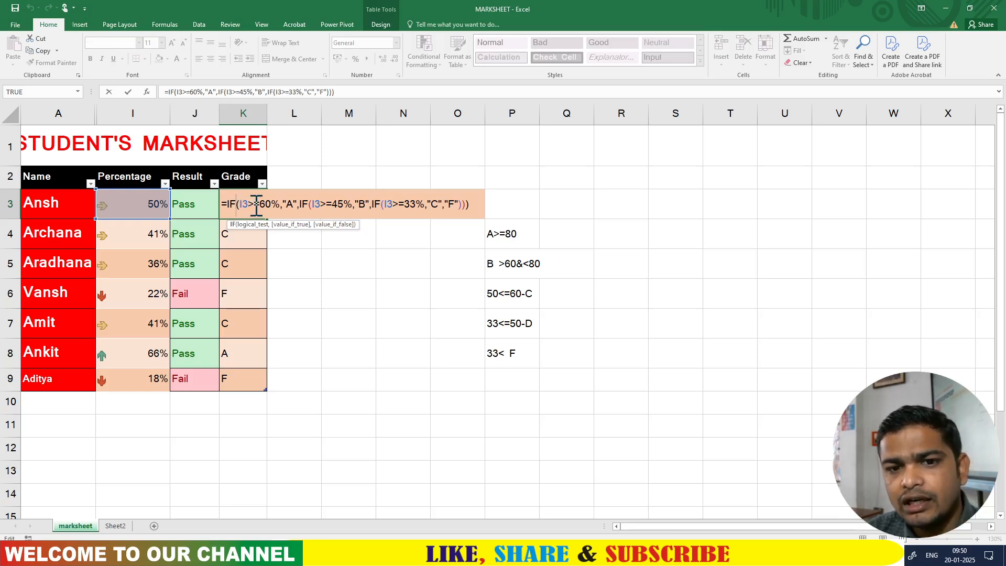
click(249, 205)
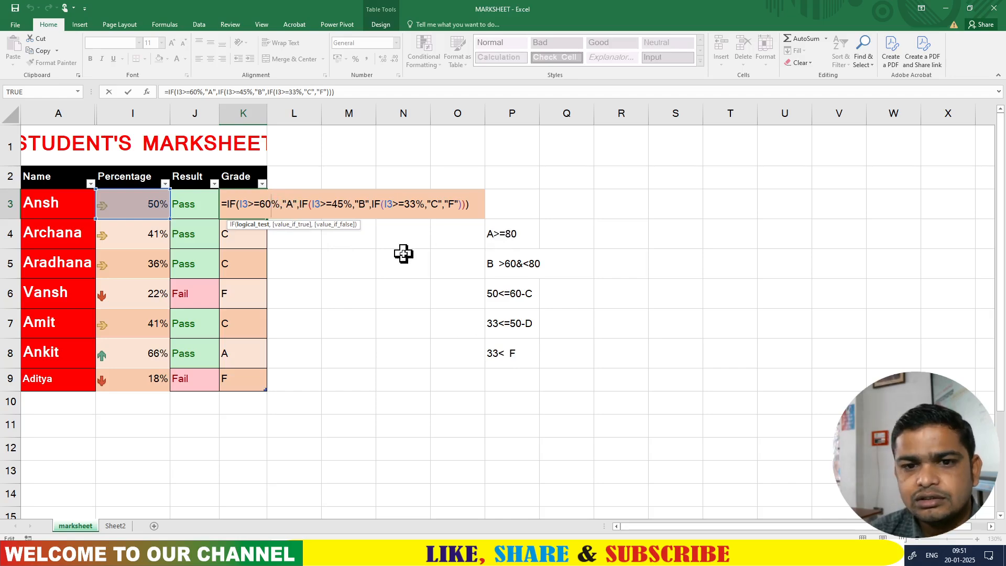
click(480, 205)
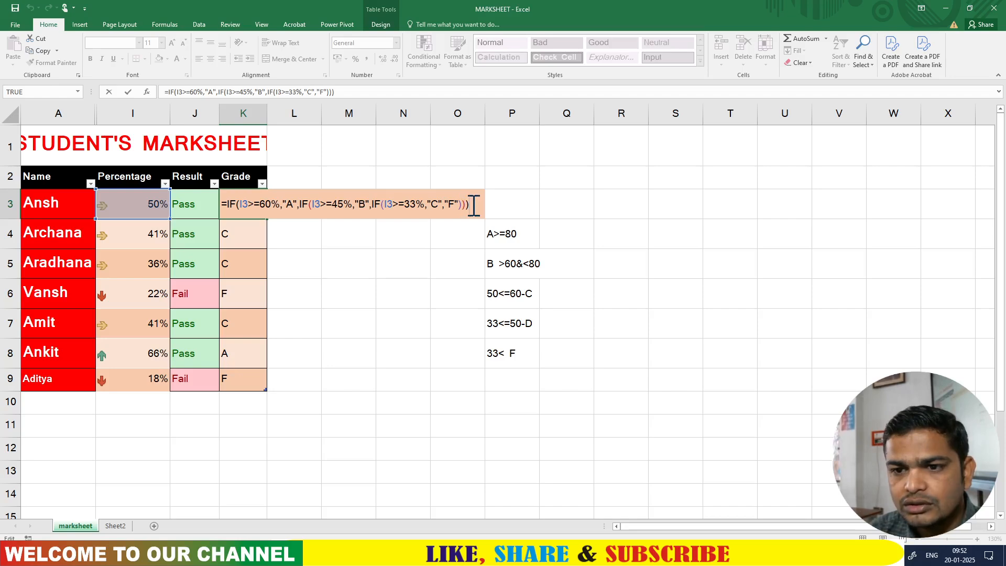
- Commit the K3 grade formula and delete the old grade notes in P4:P8
key(Return)
click(234, 200)
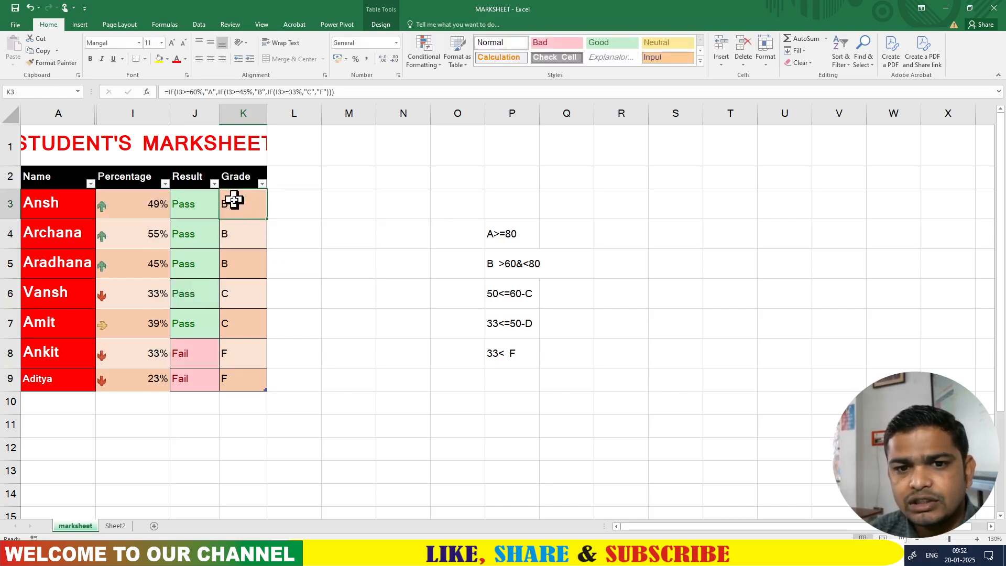
click(507, 238)
drag(506, 238, 520, 350)
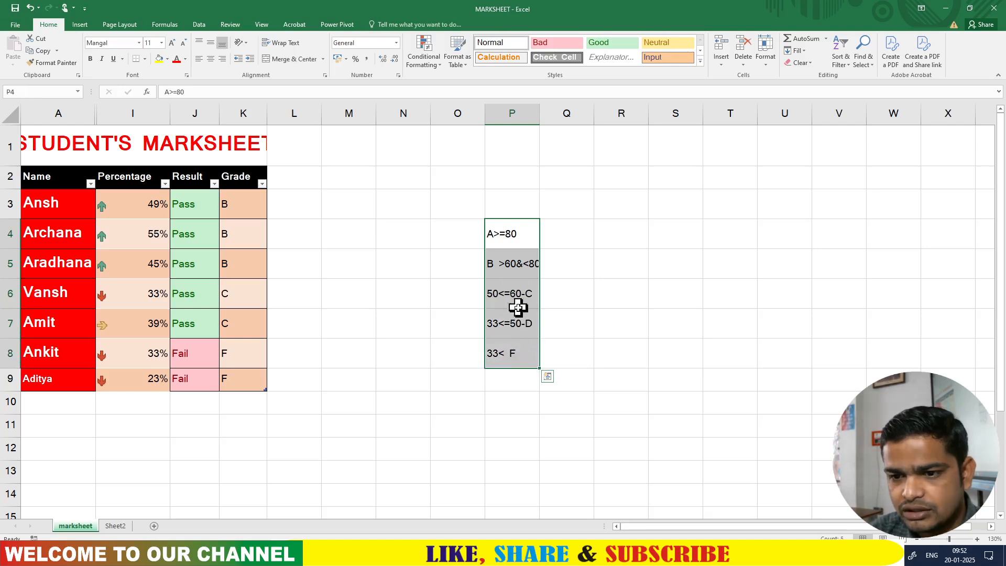
key(Delete)
- Enter the first criteria rows: >=60% gets A and >=45% gets B in P4:Q5
click(508, 236)
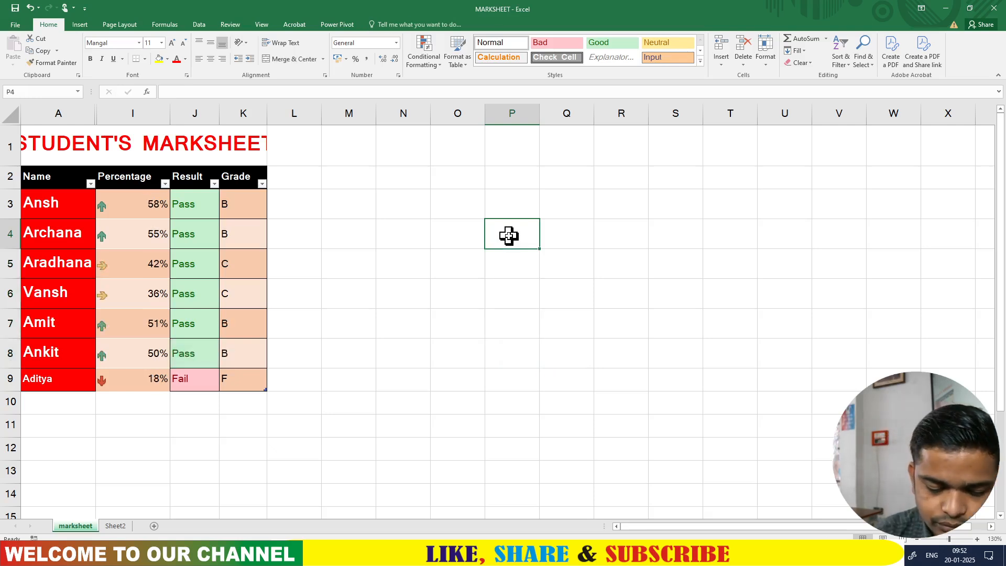
text(>)
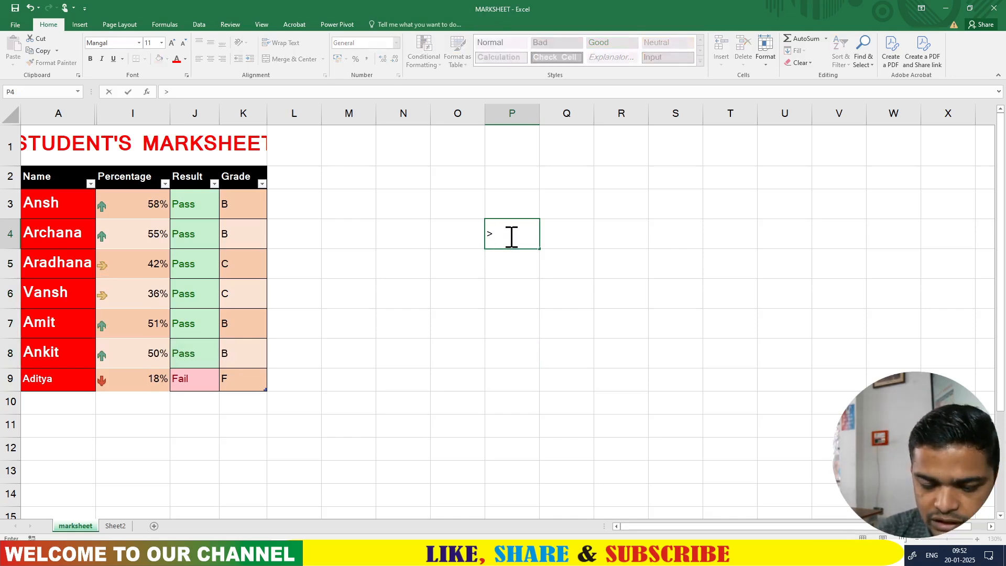
text(=60)
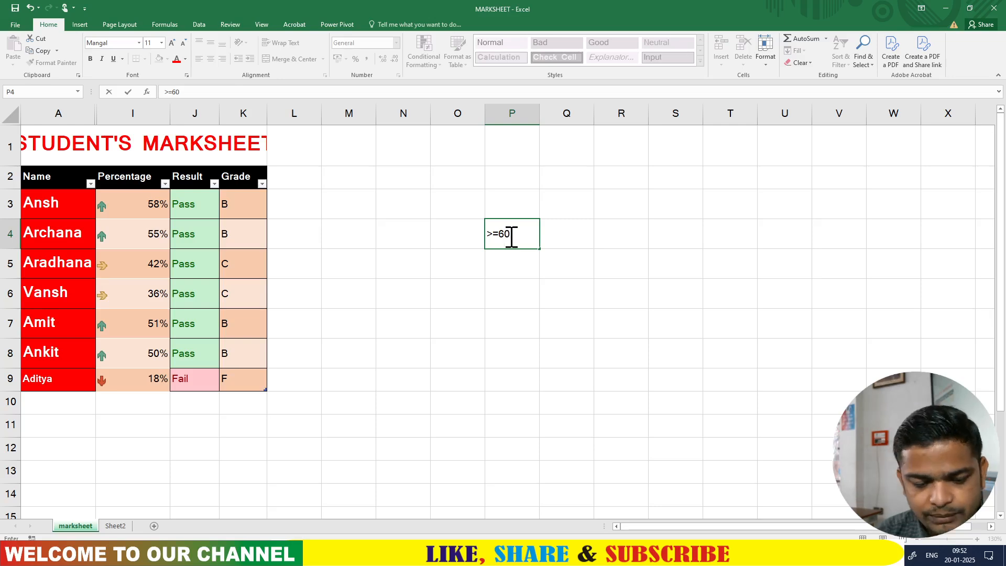
text(%)
click(569, 243)
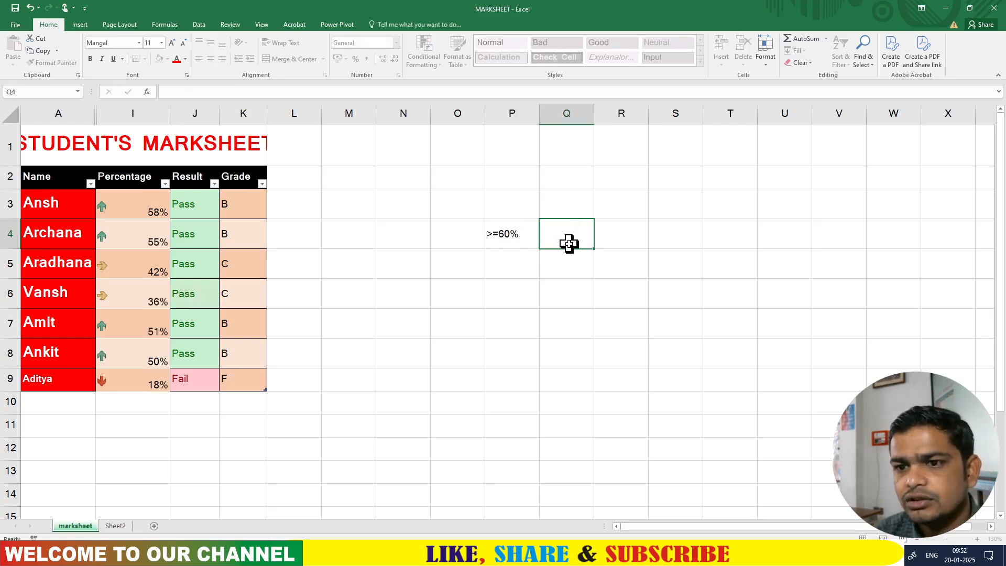
text(A)
click(512, 270)
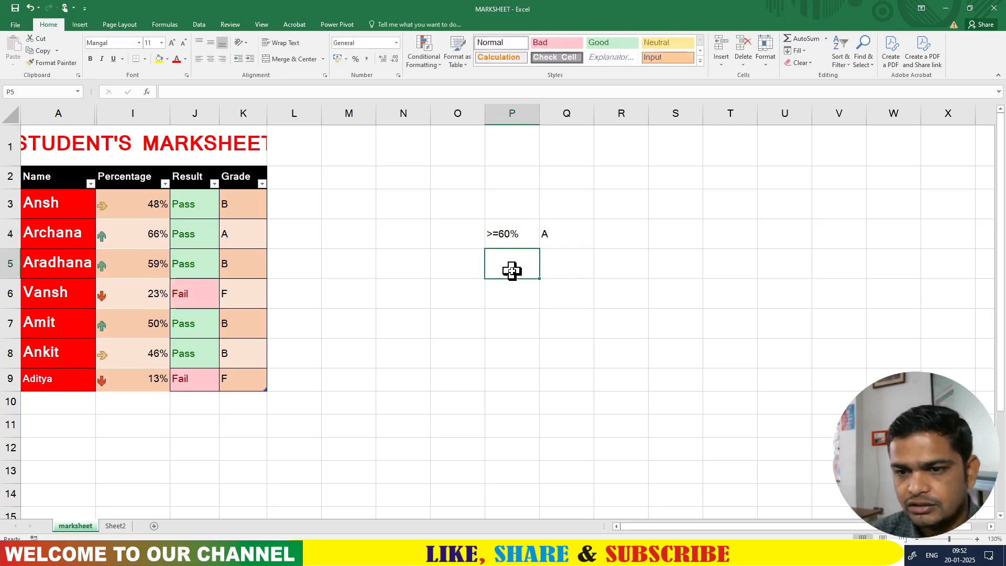
text(>)
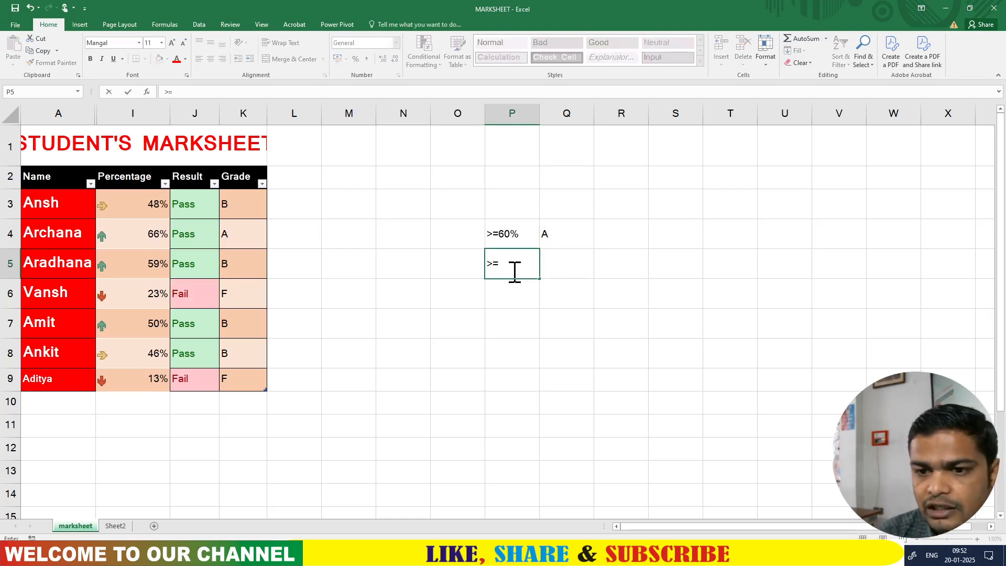
text(=45)
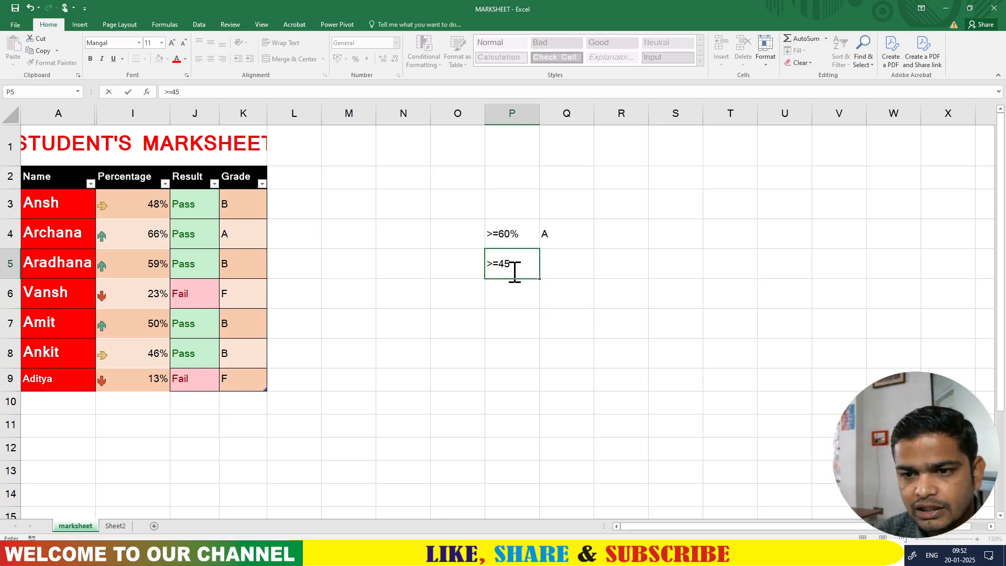
text(%)
click(565, 261)
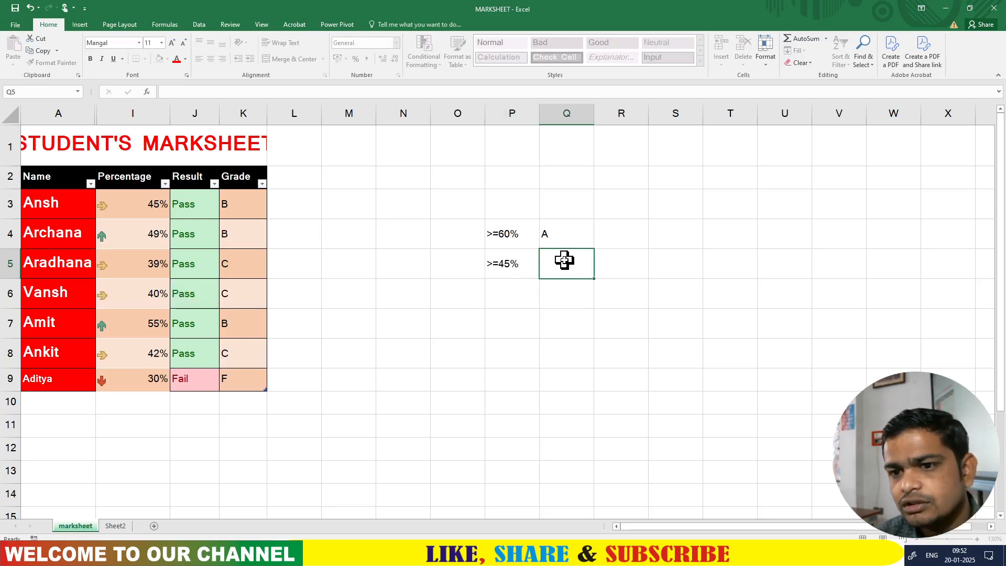
text(B)
- Add the remaining criteria rows: >=33% gets C and <33% gets F in P6:Q7
click(501, 289)
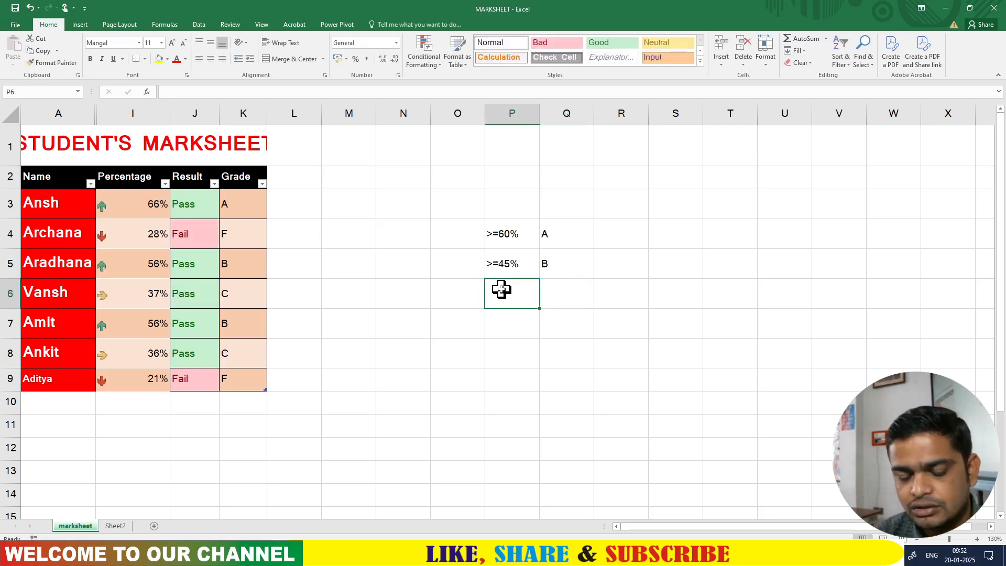
text(>)
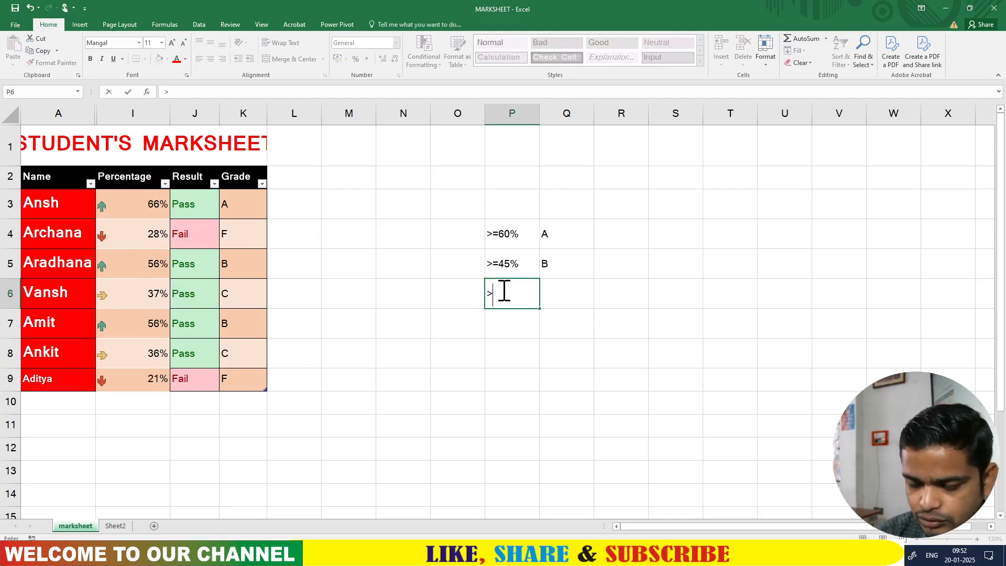
text(=)
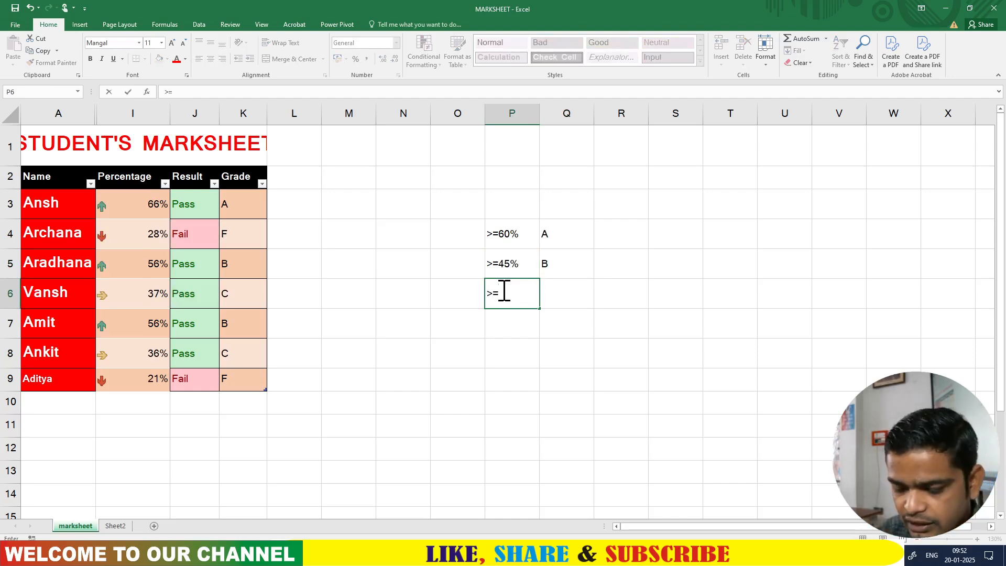
text(33%)
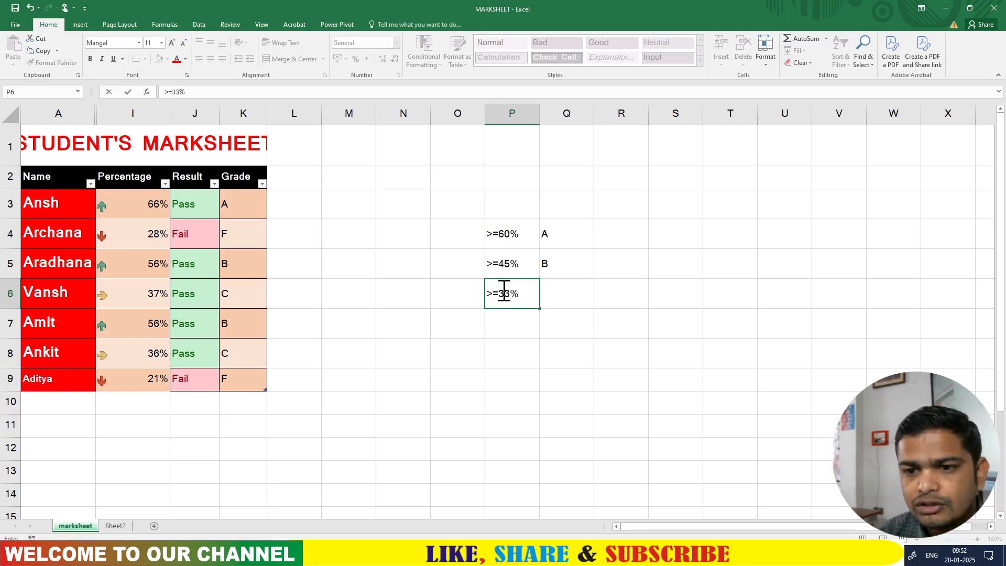
click(560, 297)
text(C)
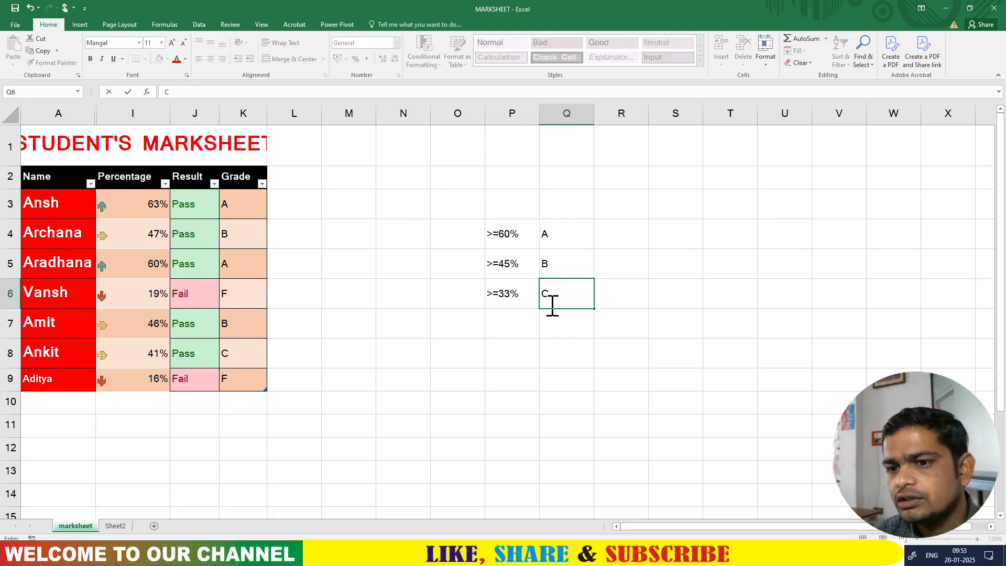
click(511, 325)
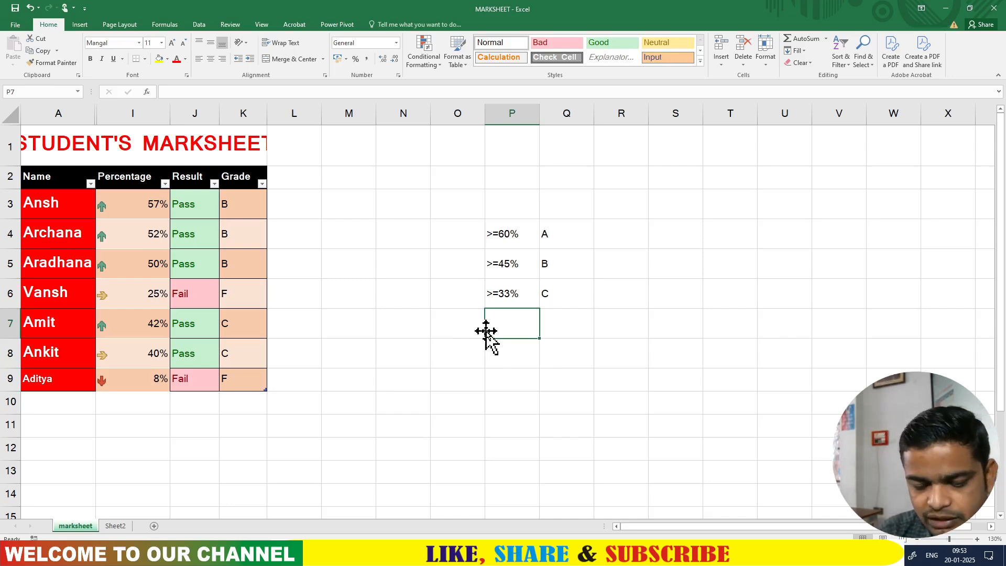
text(<)
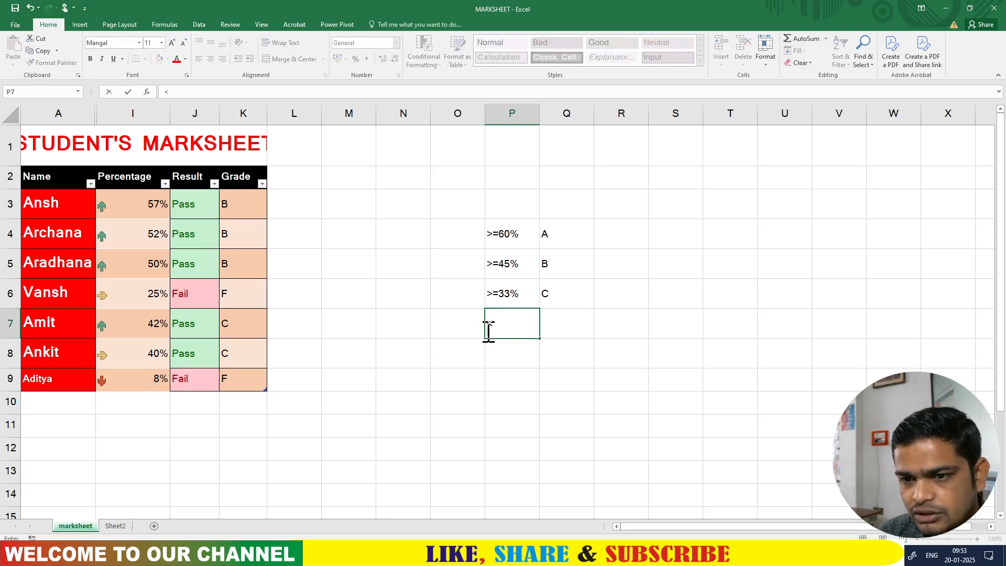
text(33)
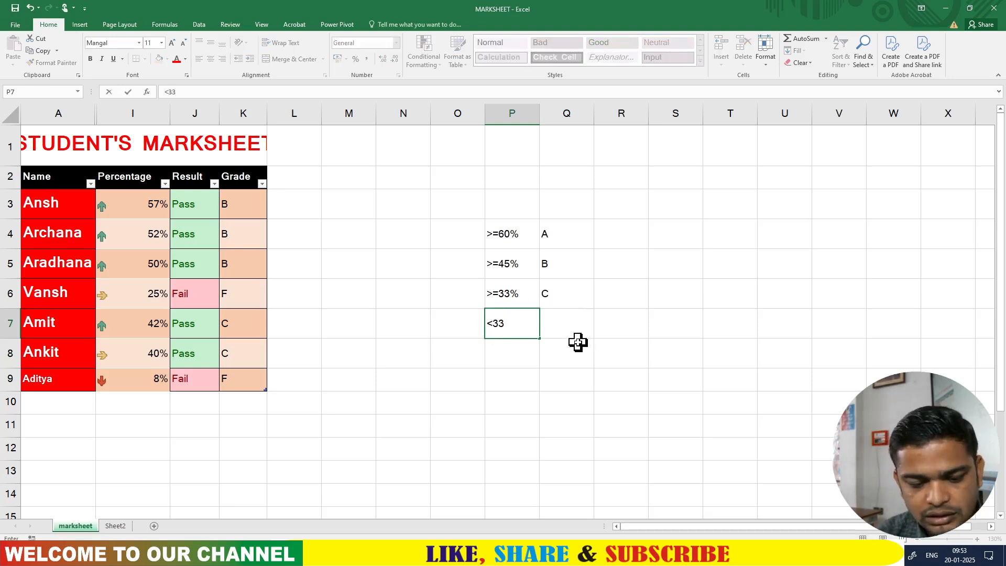
text(%)
click(568, 325)
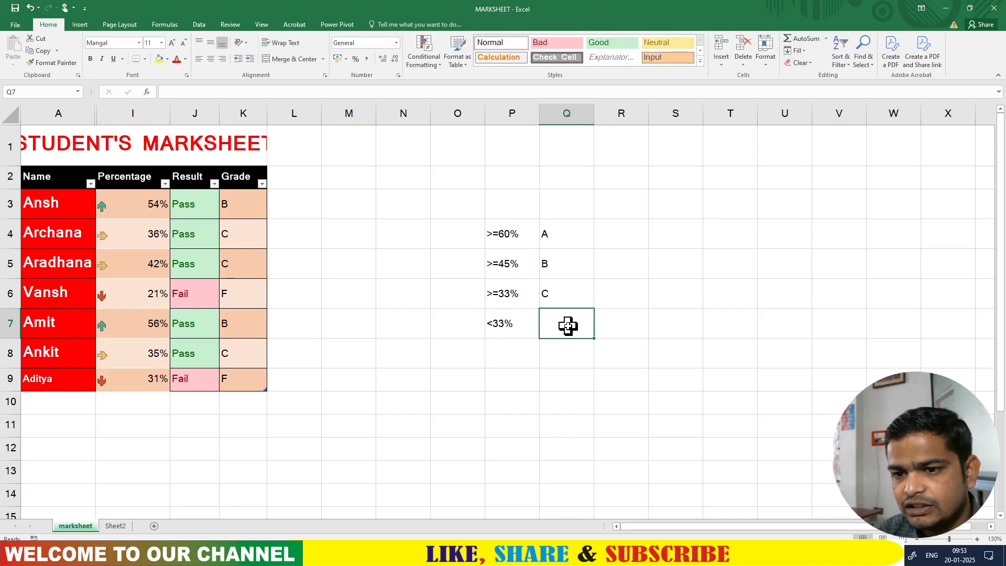
text(F)
click(564, 378)
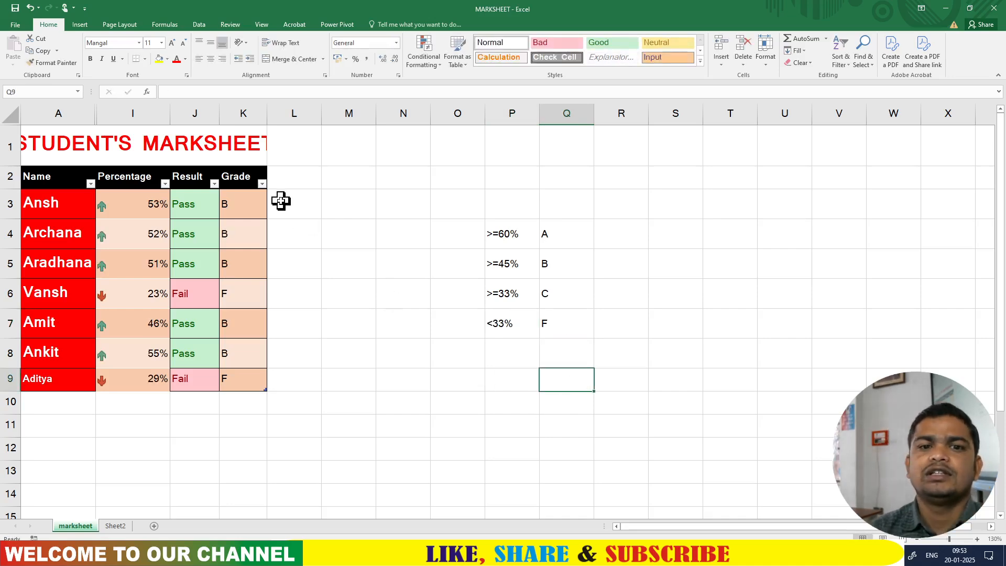
- Delete the grades in K4:K9 and reopen K3's =IF(I3>=60%,"A",...) formula at its first comparison
click(242, 202)
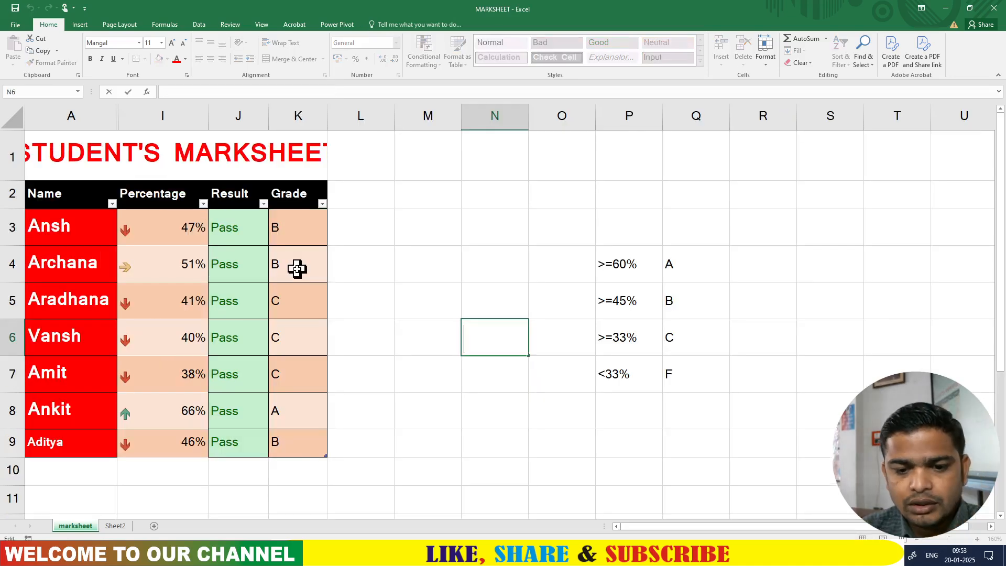
drag(297, 268, 308, 452)
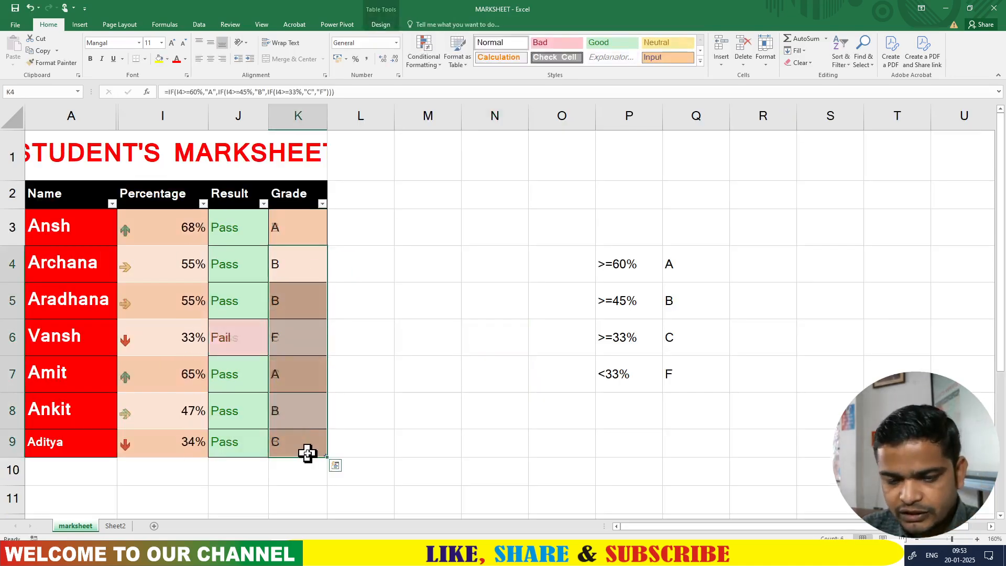
key(Delete)
click(393, 399)
double_click(299, 225)
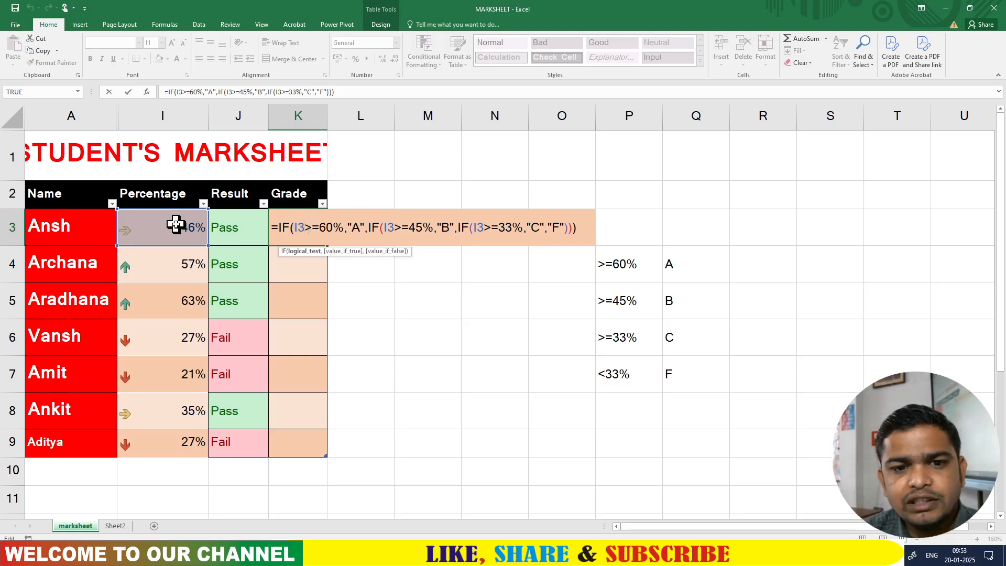
click(313, 226)
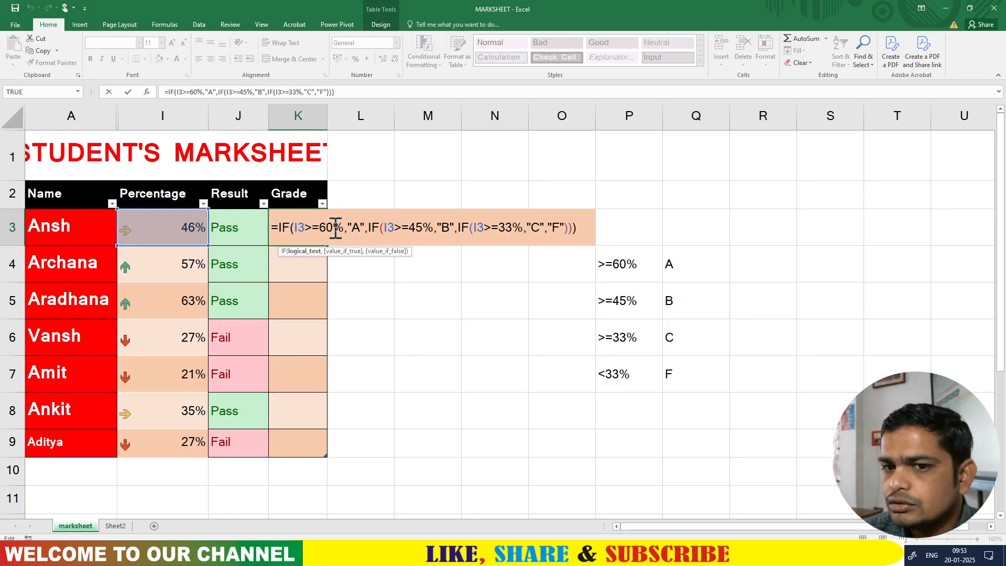